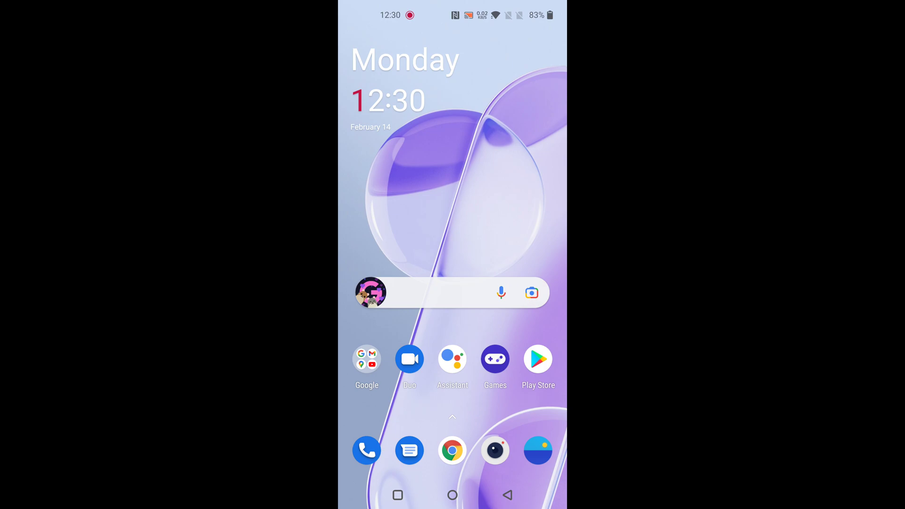
# Step: Open Settings from the notification shade and go to the Security section
pyautogui.moveTo(453, 7); pyautogui.dragTo(453, 319)
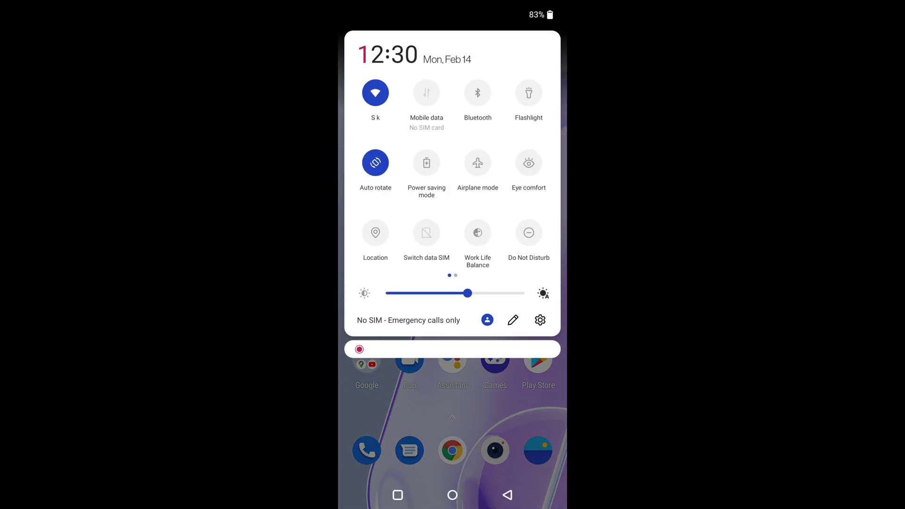
pyautogui.click(539, 319)
pyautogui.moveTo(526, 330); pyautogui.dragTo(526, 208)
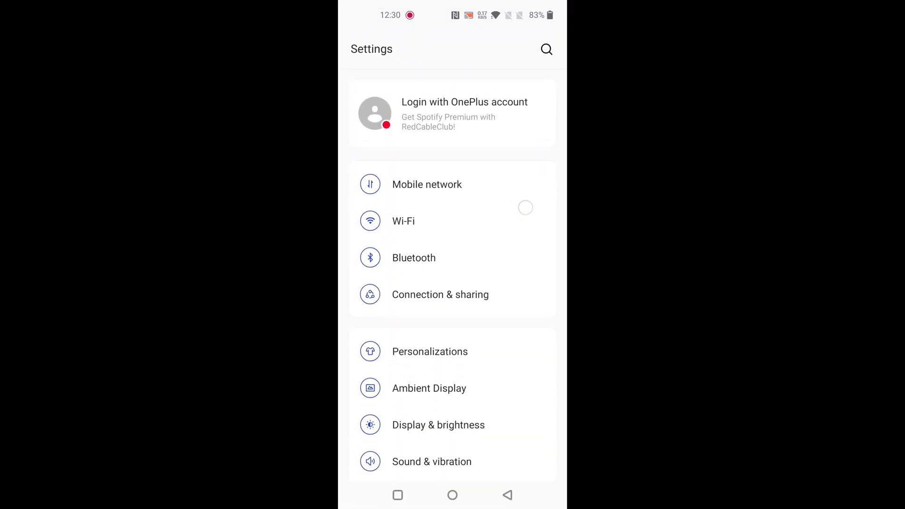
pyautogui.moveTo(521, 250); pyautogui.dragTo(523, 127)
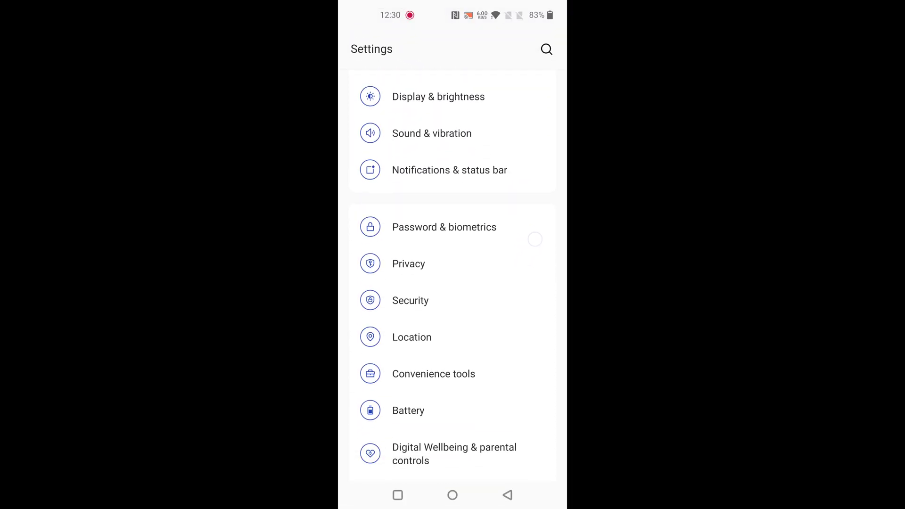
pyautogui.click(491, 301)
pyautogui.moveTo(519, 354)
pyautogui.mouseDown()
pyautogui.moveTo(518, 226)
pyautogui.moveTo(525, 244)
pyautogui.mouseUp()
# Step: Switch on Screen pinning under Security
pyautogui.click(523, 304)
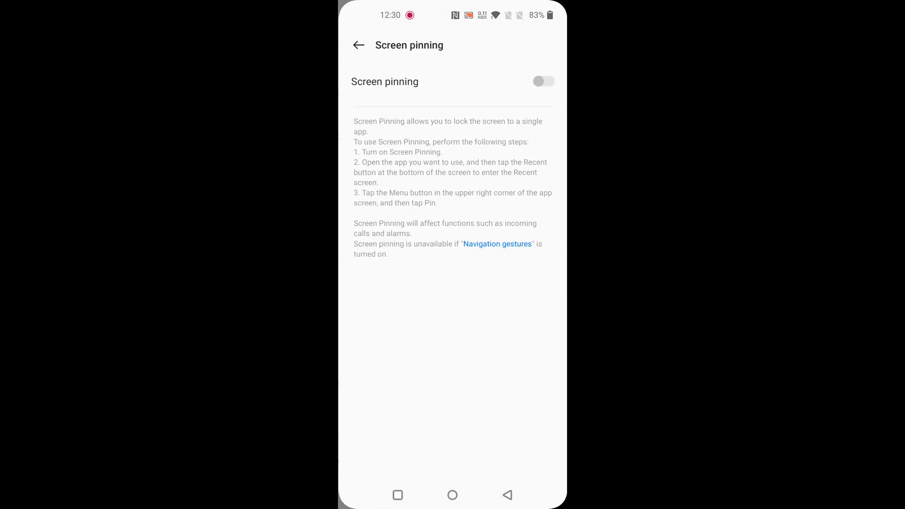
pyautogui.click(543, 82)
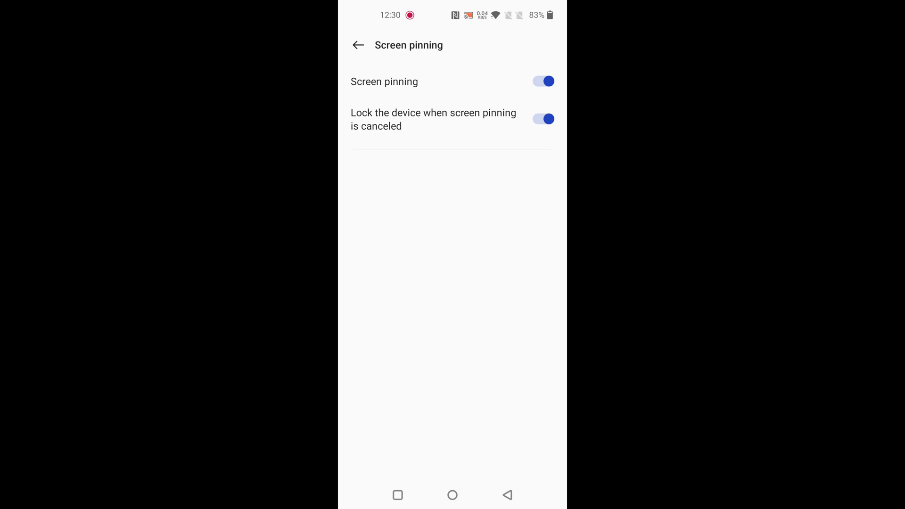
# Step: Pin the Chrome app from the recent apps overview
pyautogui.click(451, 495)
pyautogui.click(397, 495)
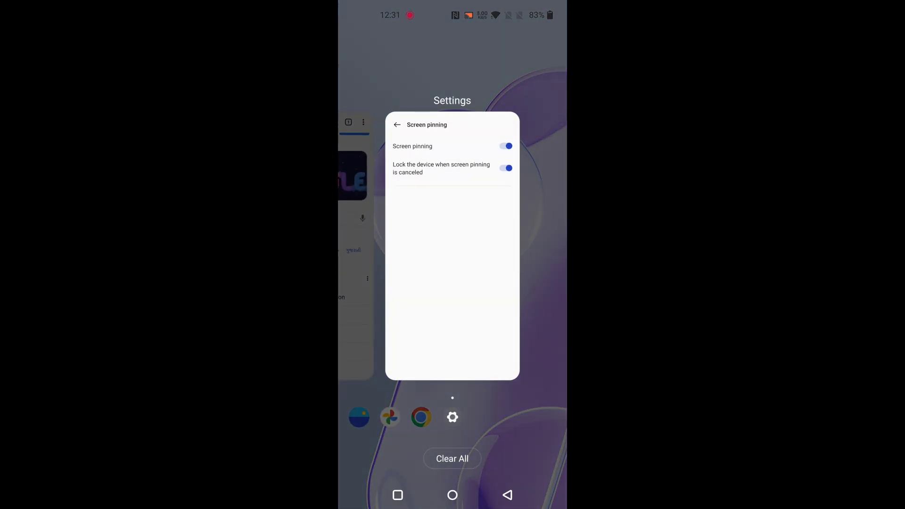
pyautogui.moveTo(396, 247); pyautogui.dragTo(495, 247)
pyautogui.click(479, 297)
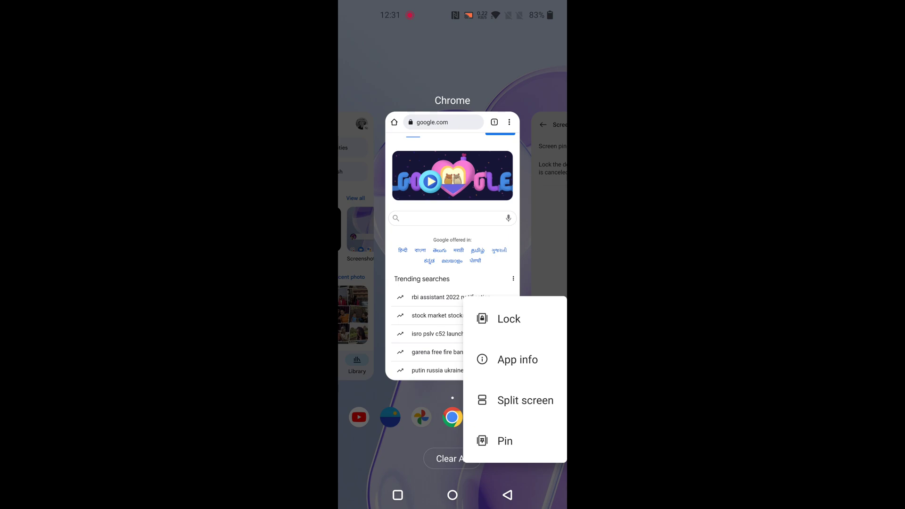
pyautogui.click(504, 440)
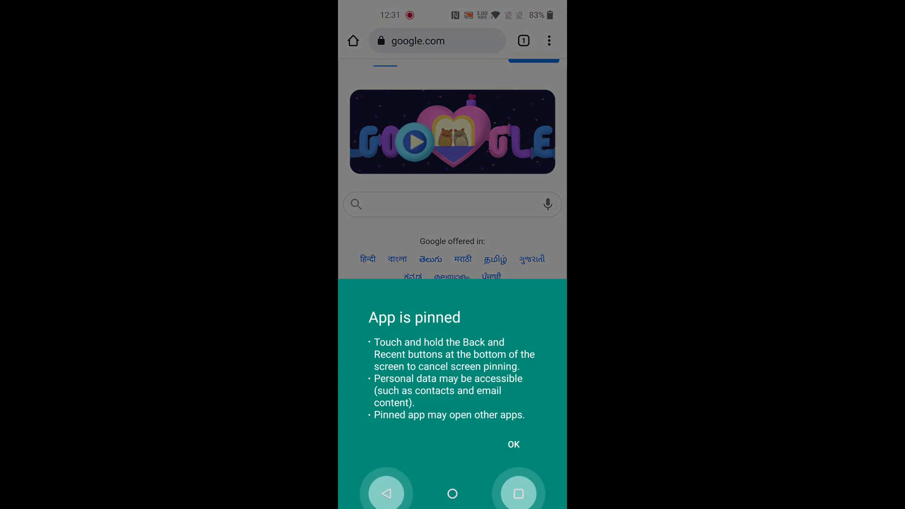
# Step: Dismiss the 'App is pinned' notice and unpin Chrome
pyautogui.click(514, 444)
pyautogui.moveTo(524, 350)
pyautogui.mouseDown()
pyautogui.moveTo(538, 249)
pyautogui.moveTo(539, 386)
pyautogui.mouseUp()
pyautogui.click(507, 496)
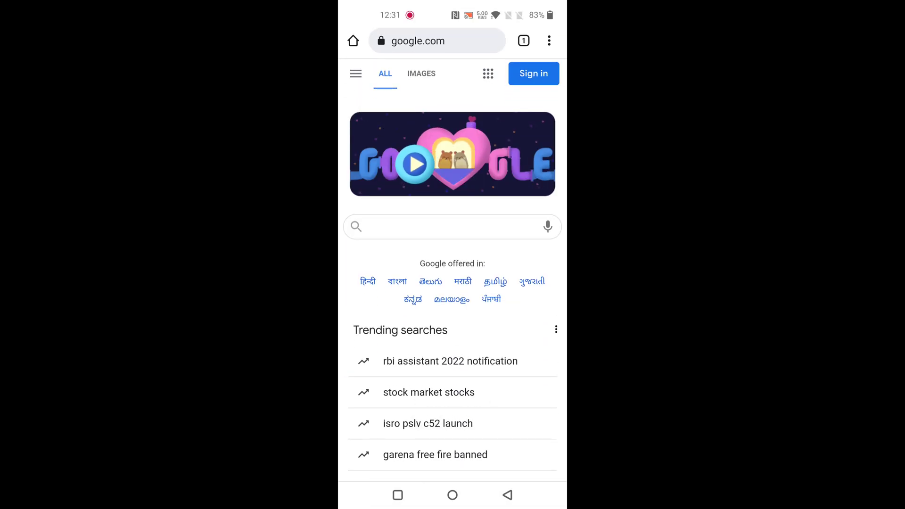
# Step: Go Back from Chrome to the home screen
pyautogui.click(507, 495)
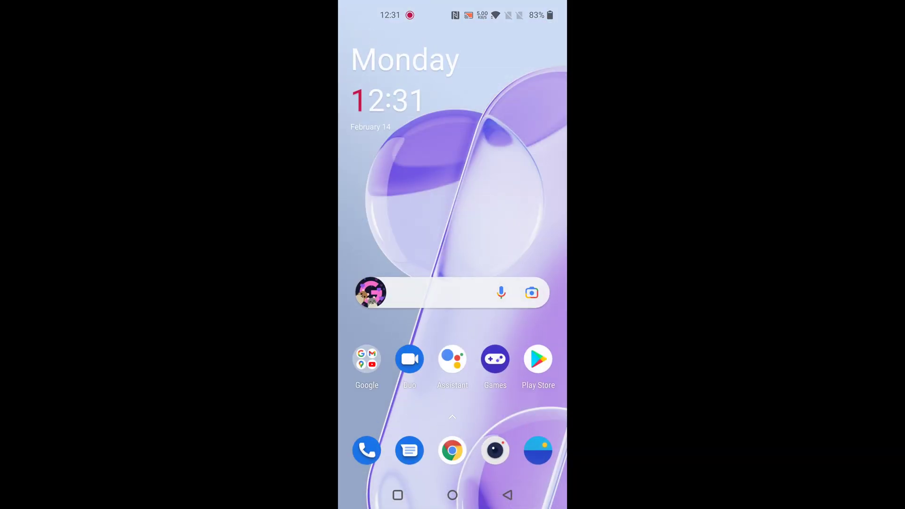